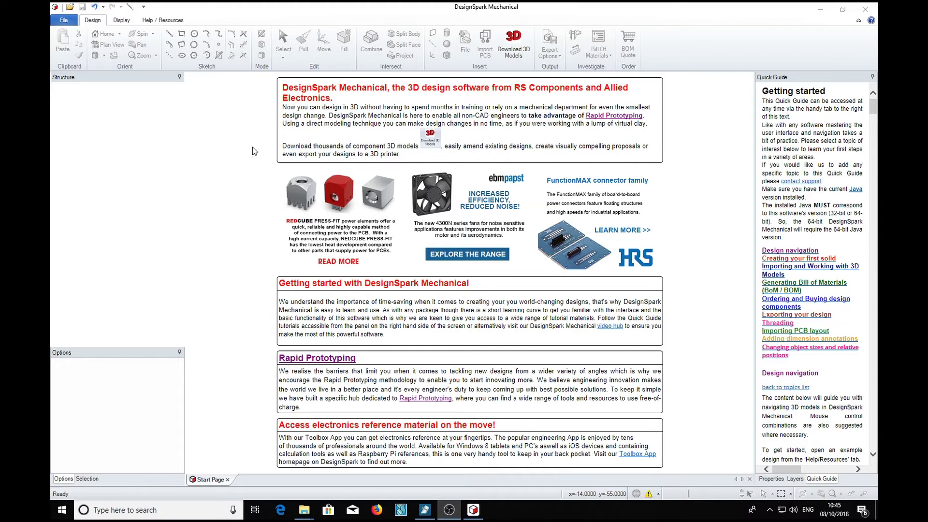
Start a new blank design from the File menu
click(65, 21)
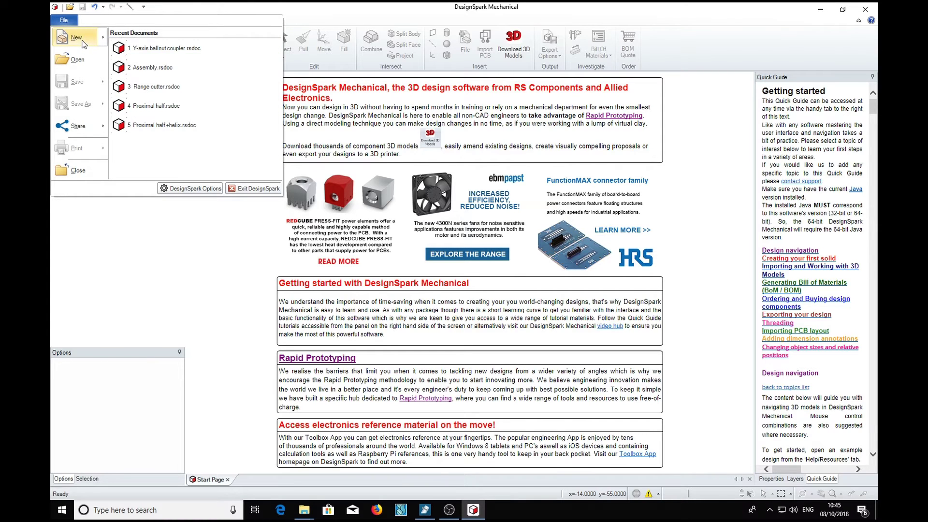
mouse_move(84, 44)
click(175, 46)
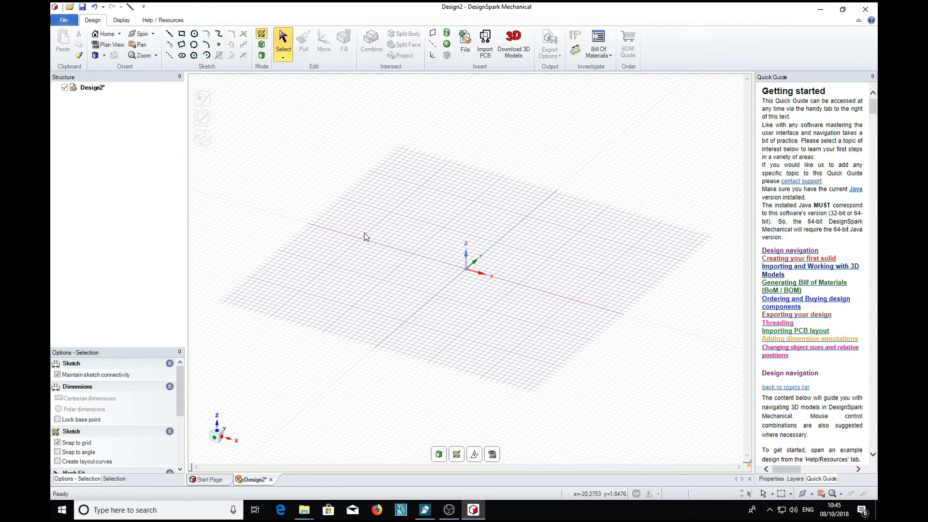
Sketch a 20 mm square and a separate circle to its right
key(r)
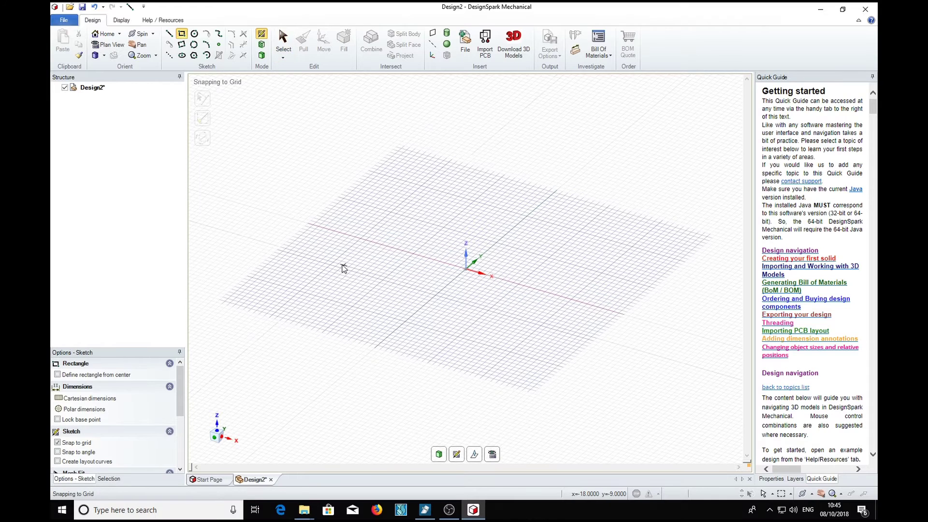
click(334, 265)
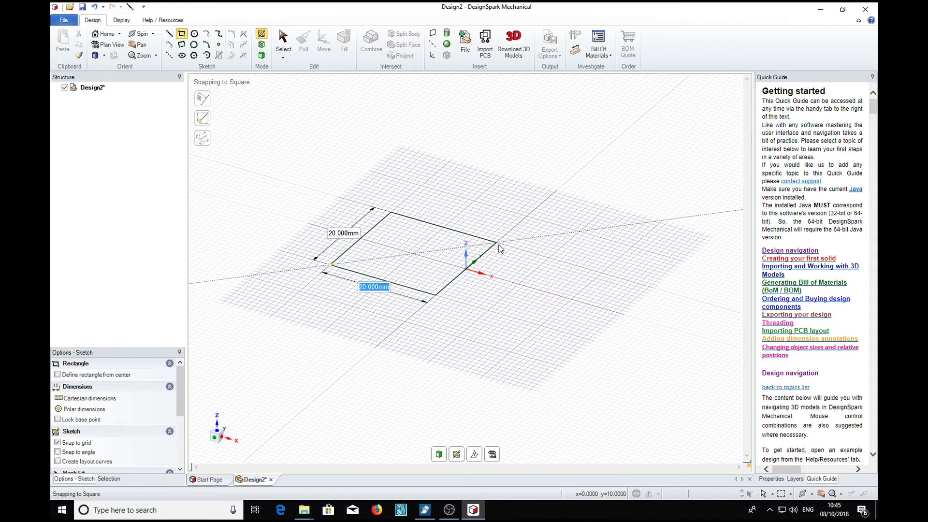
click(501, 248)
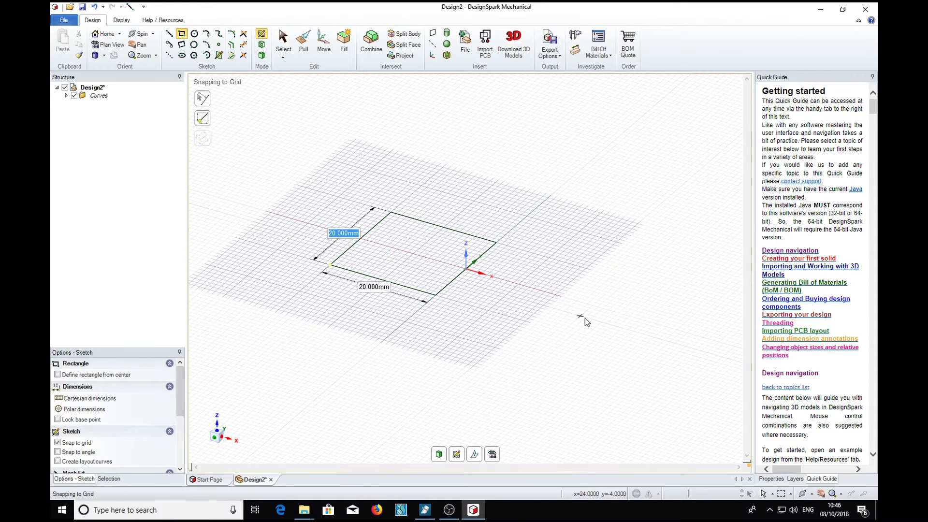
key(c)
click(582, 303)
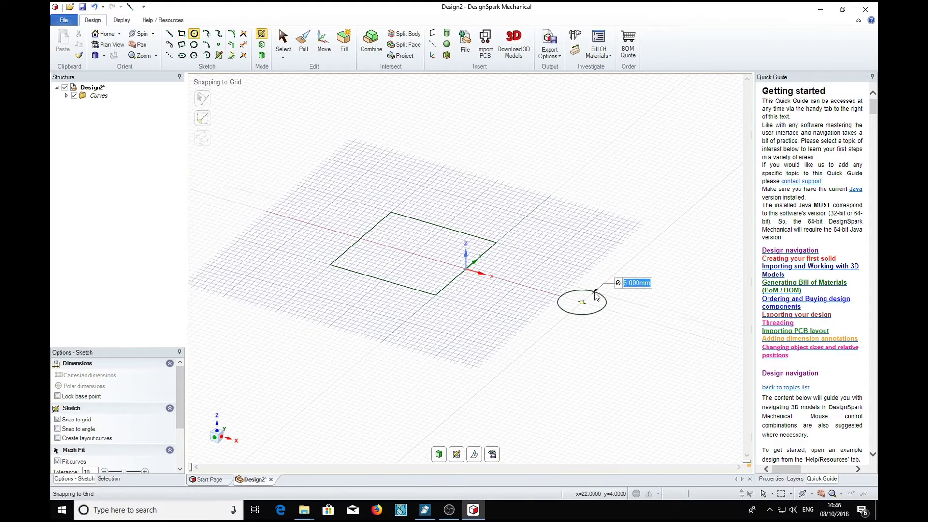
click(605, 289)
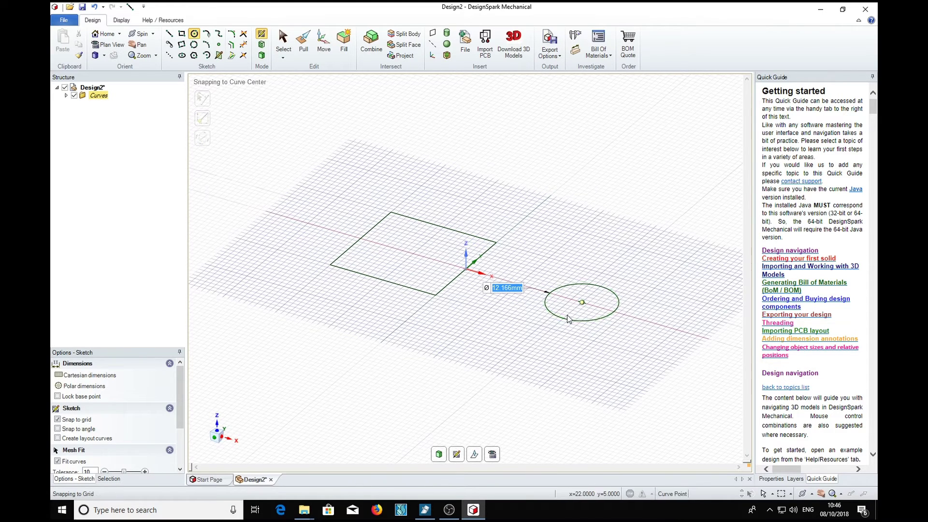
Turn both sketches into surfaces and pull them up 15.52 mm into a box and cylinder
key(p)
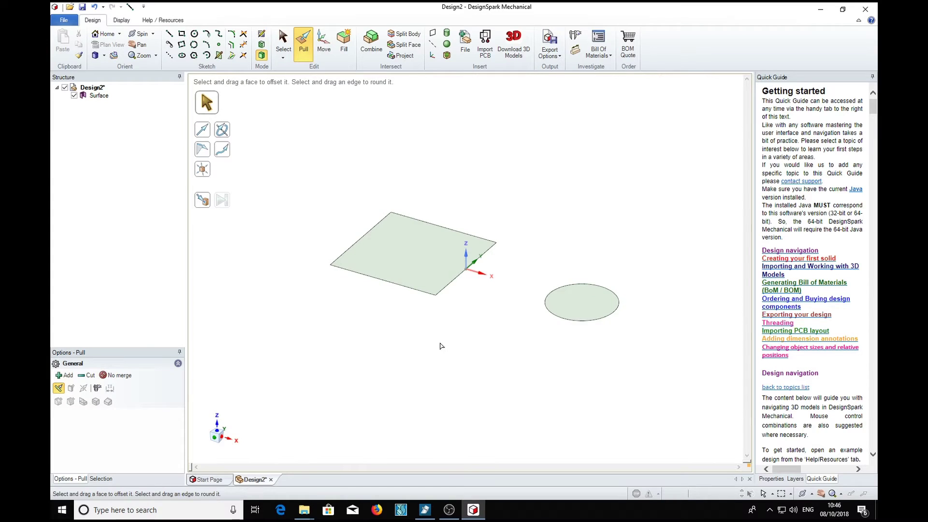
click(423, 241)
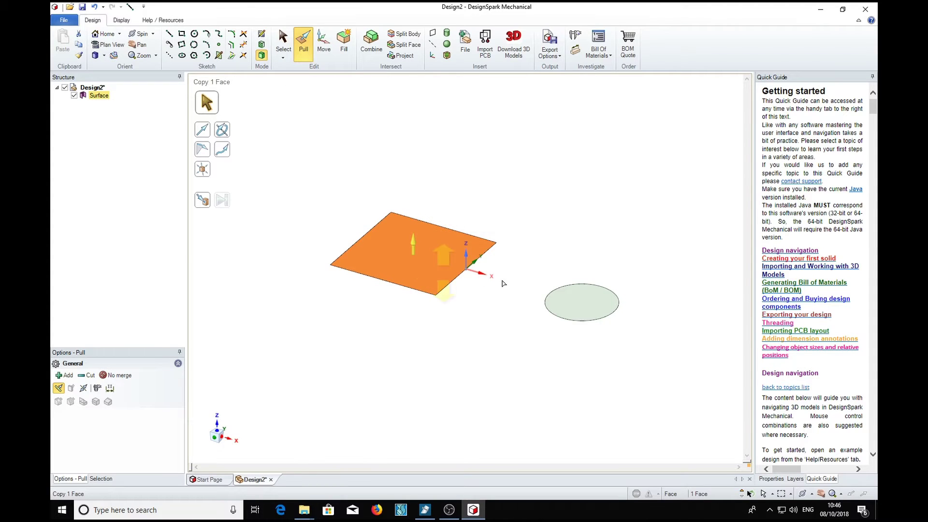
ctrl+click(578, 293)
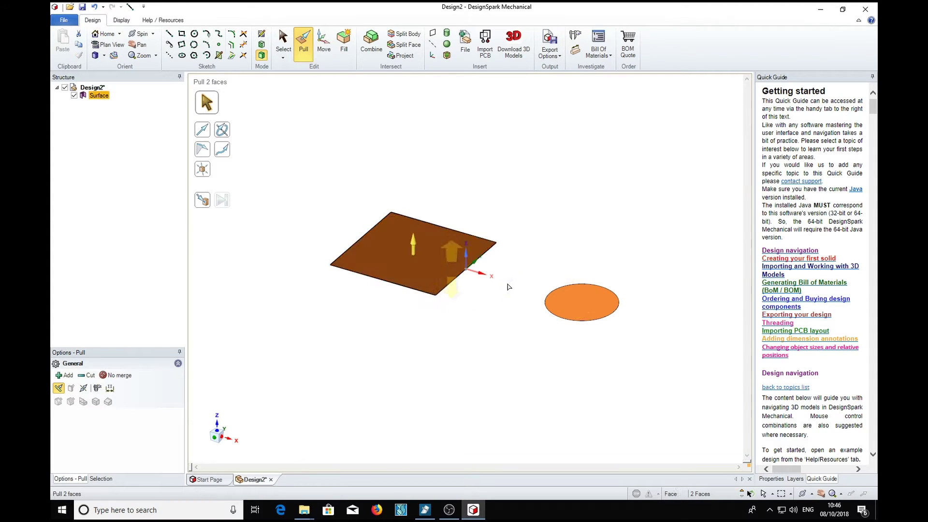
drag(513, 280, 517, 200)
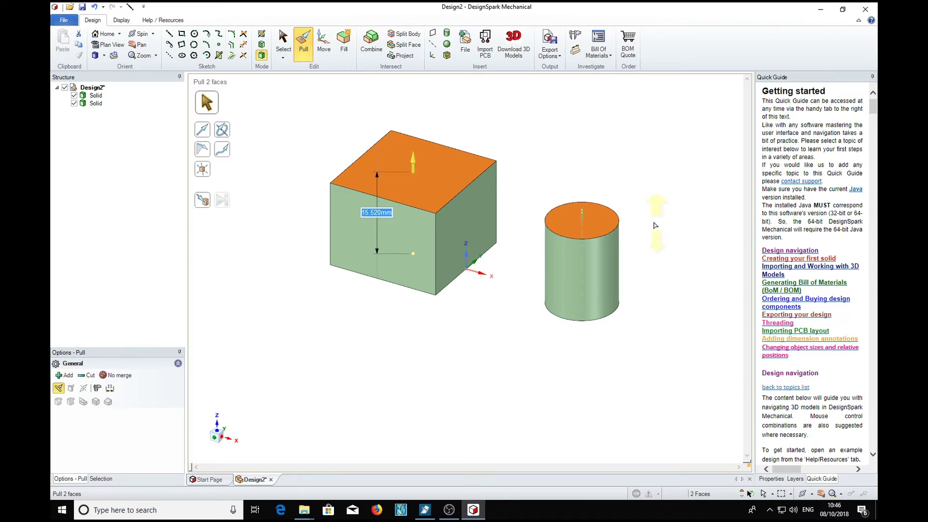
click(500, 332)
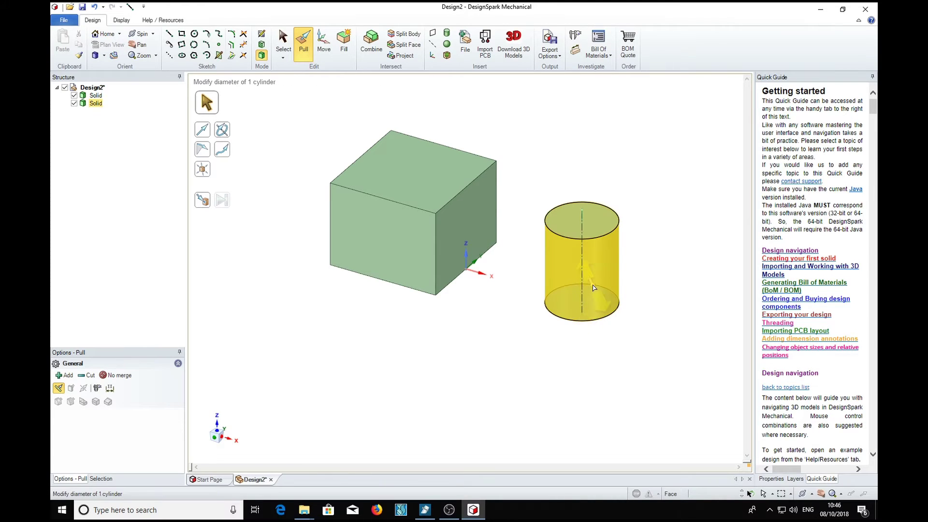
Select the cylinder's side face and choose the Draft tool guide
click(584, 297)
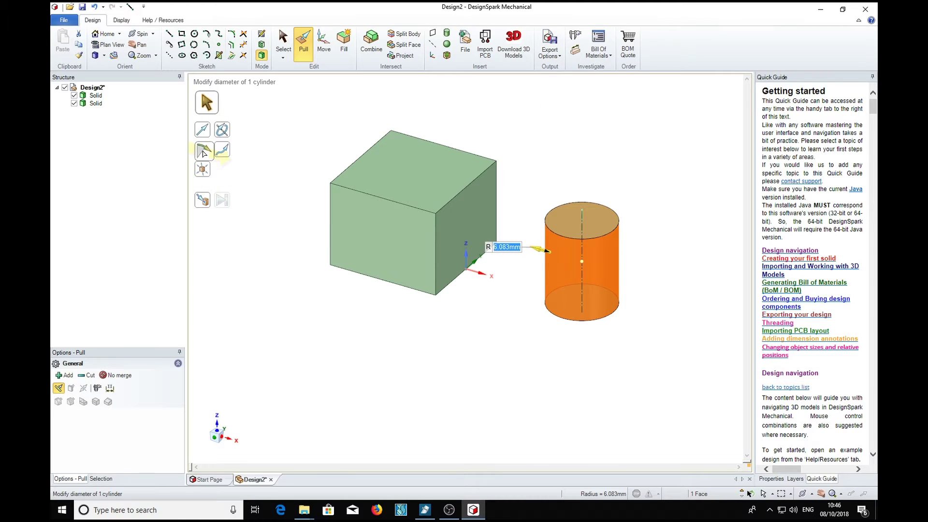
click(203, 151)
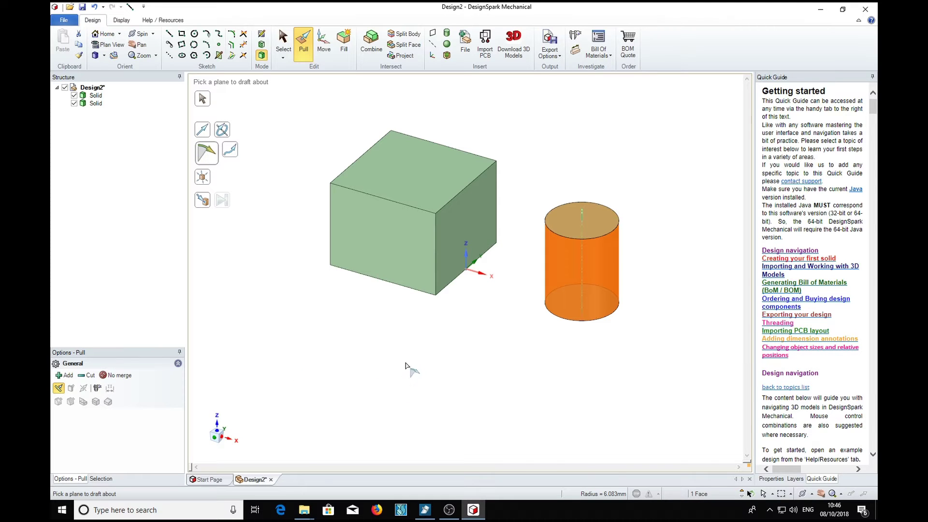
Taper the cylinder 30° about its top face as draft plane, then undo it
click(571, 220)
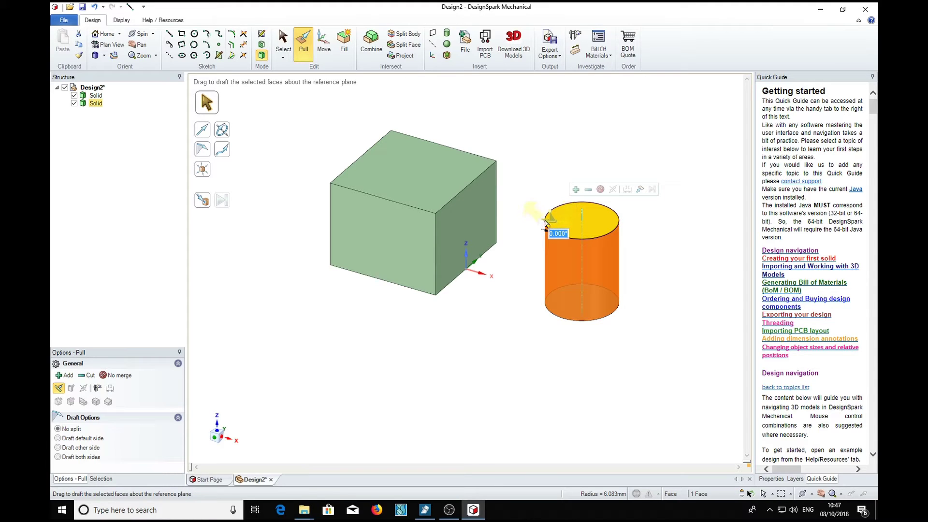
drag(544, 223, 543, 218)
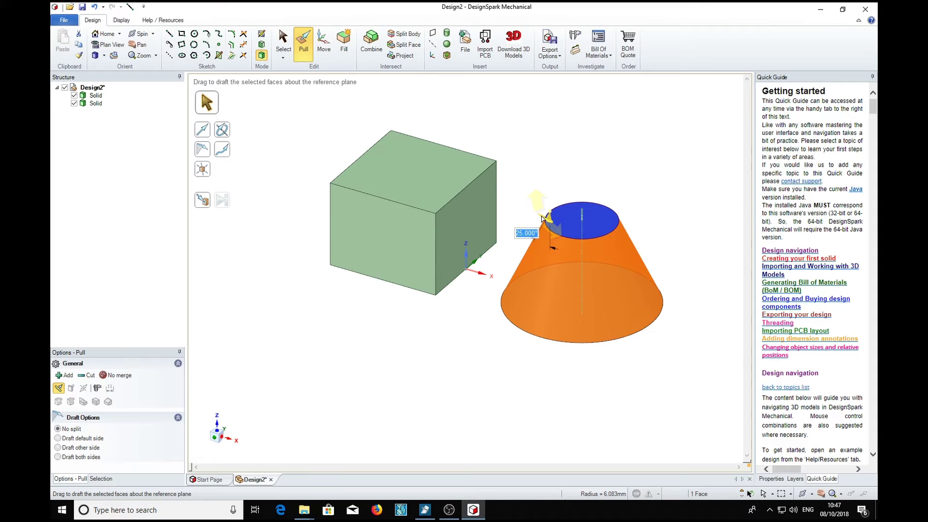
text(30)
key(Return)
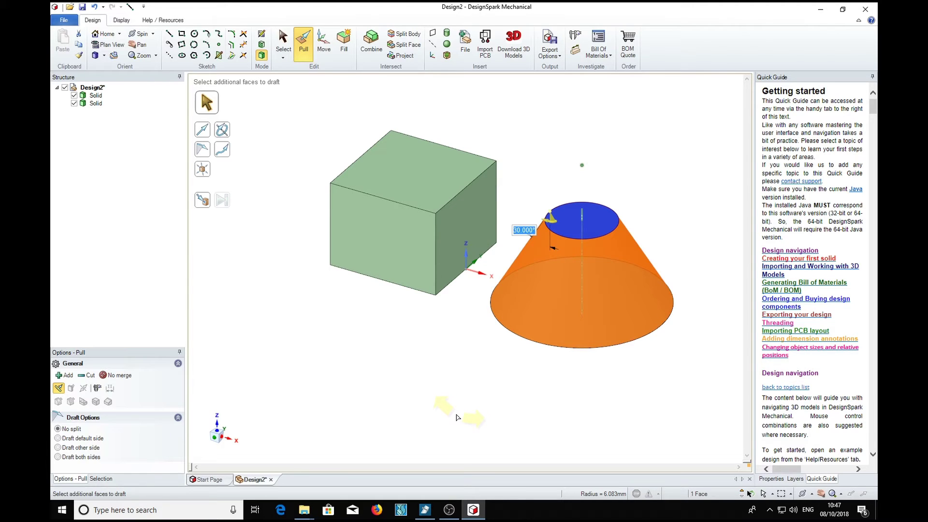
key(ctrl+z)
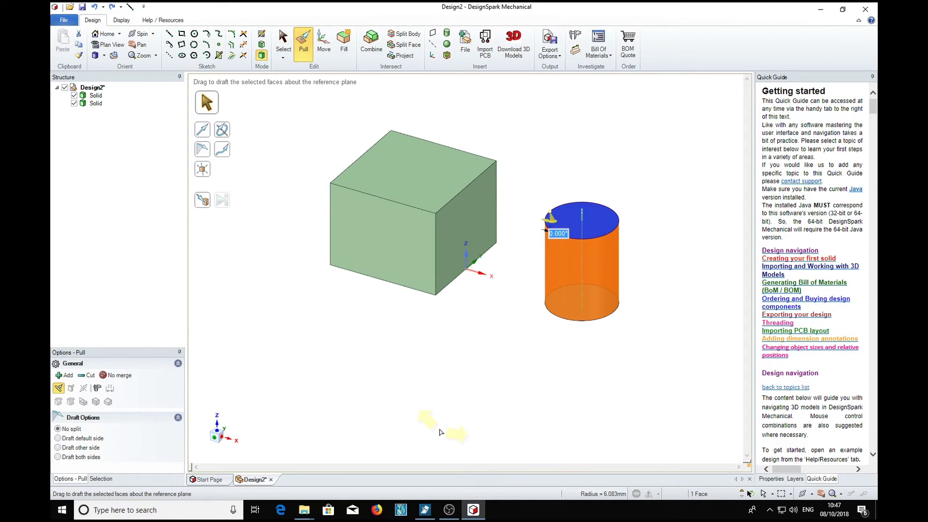
Try a -30° draft angle, inspect the inverted cone, then revert and cancel the draft
text(-)
key(Return)
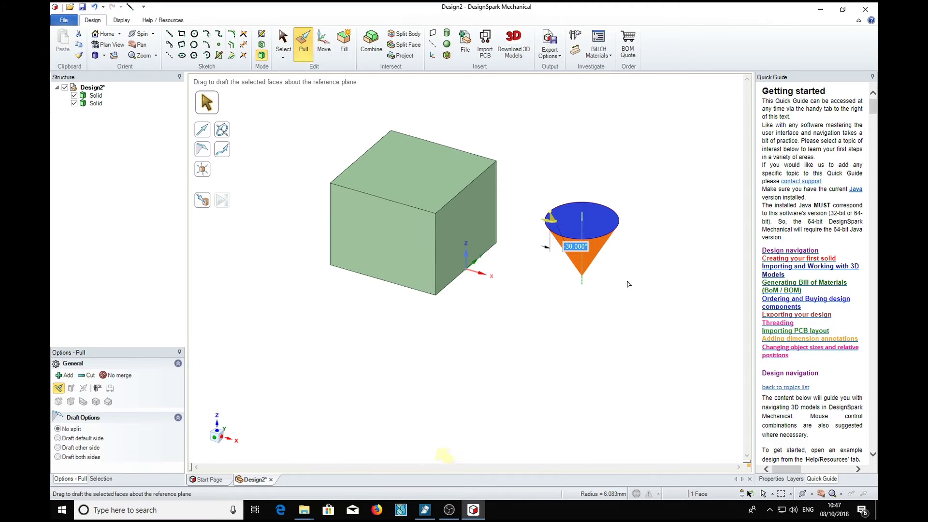
mouse_move(673, 244)
middle_down()
mouse_move(659, 263)
mouse_move(692, 176)
mouse_move(670, 229)
mouse_move(648, 219)
mouse_move(678, 216)
mouse_move(678, 232)
middle_up()
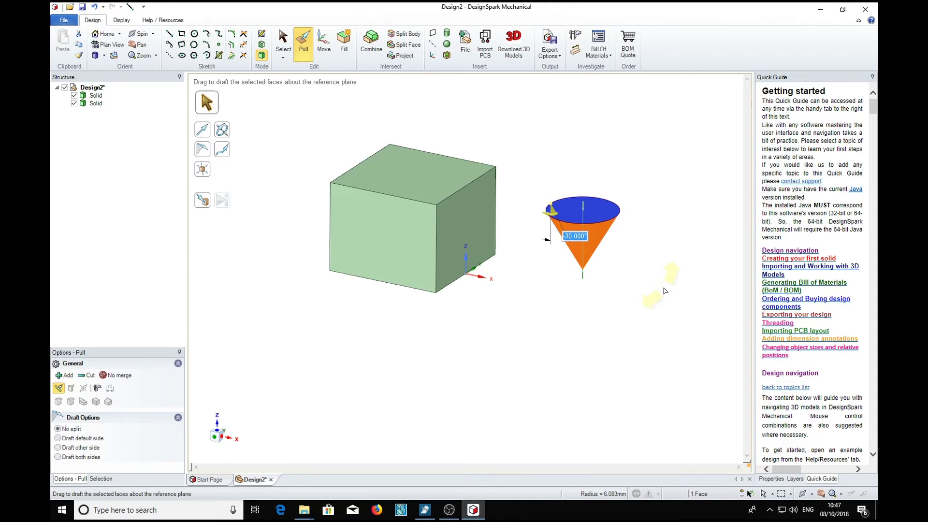
key(Escape)
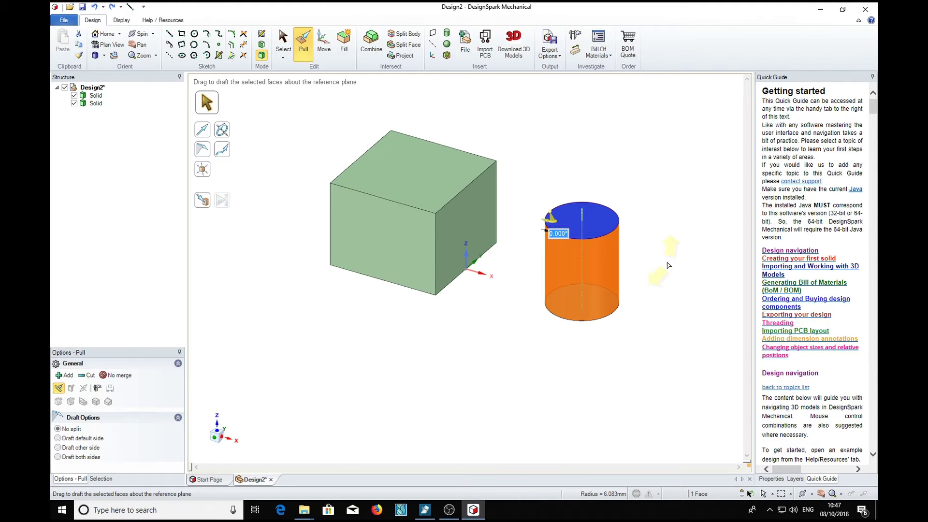
key(Escape)
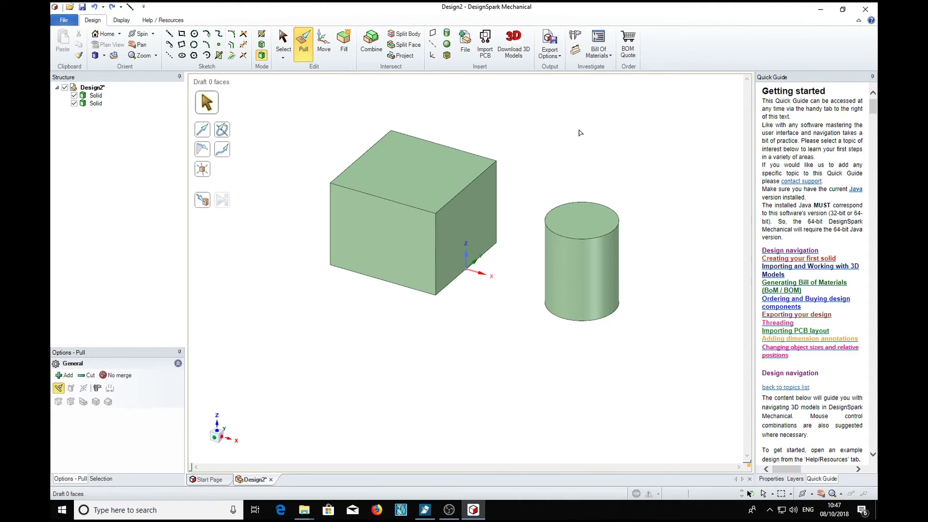
Tilt the cylinder's top edge inward with Pivot Edge, forming a cone with a small flat top
click(621, 225)
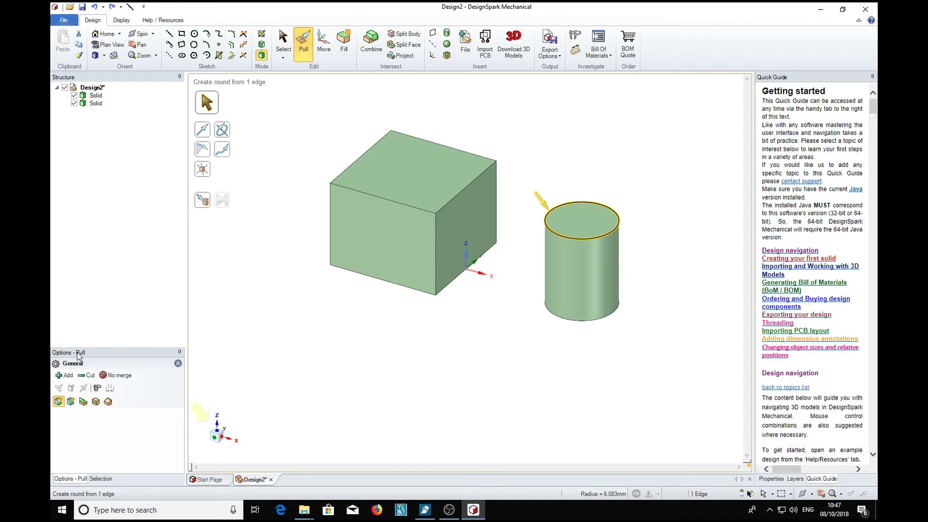
click(109, 402)
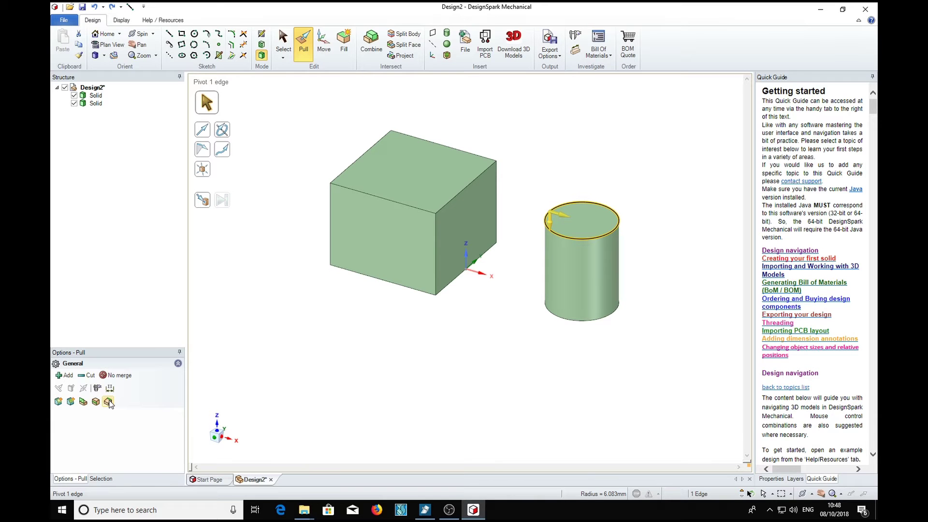
click(567, 213)
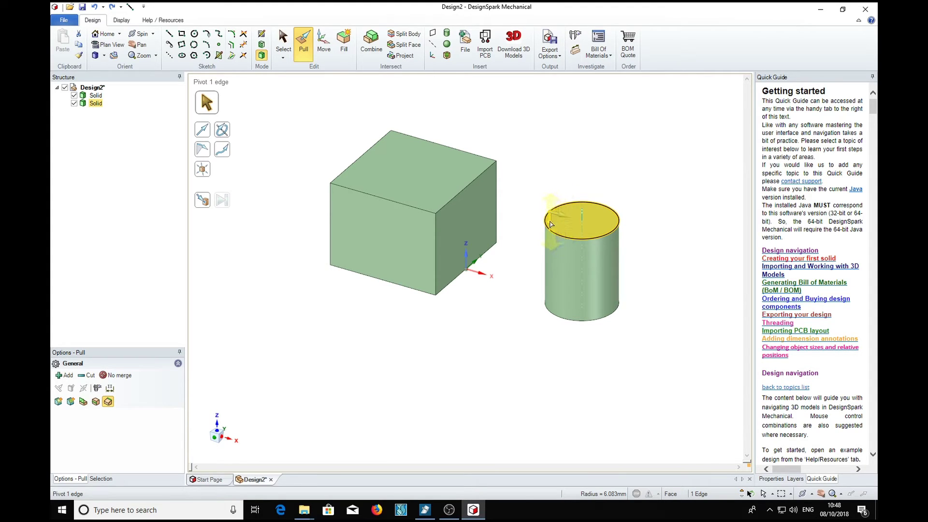
drag(551, 229, 584, 225)
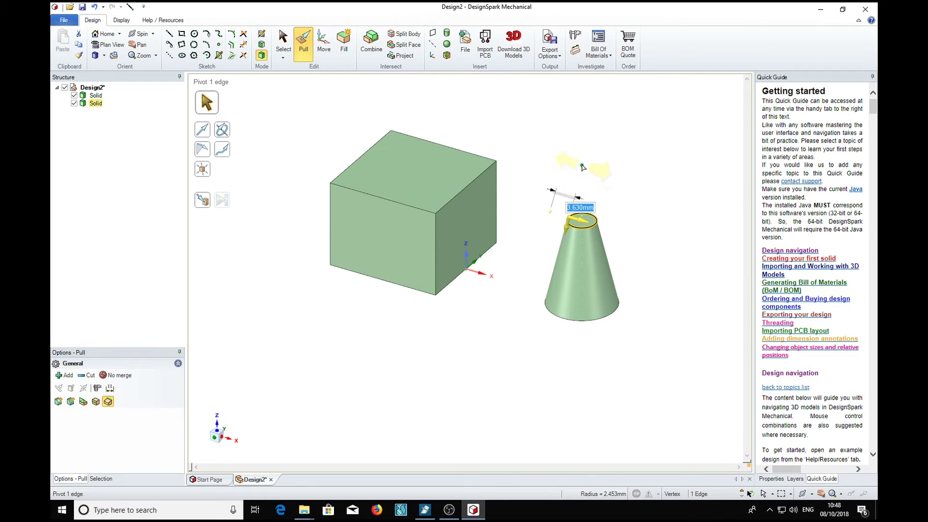
click(582, 166)
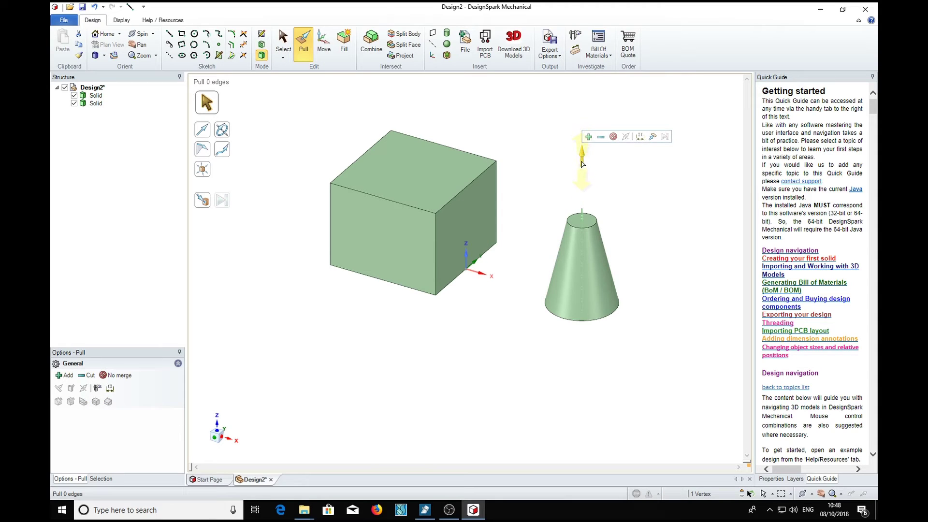
drag(582, 160, 583, 184)
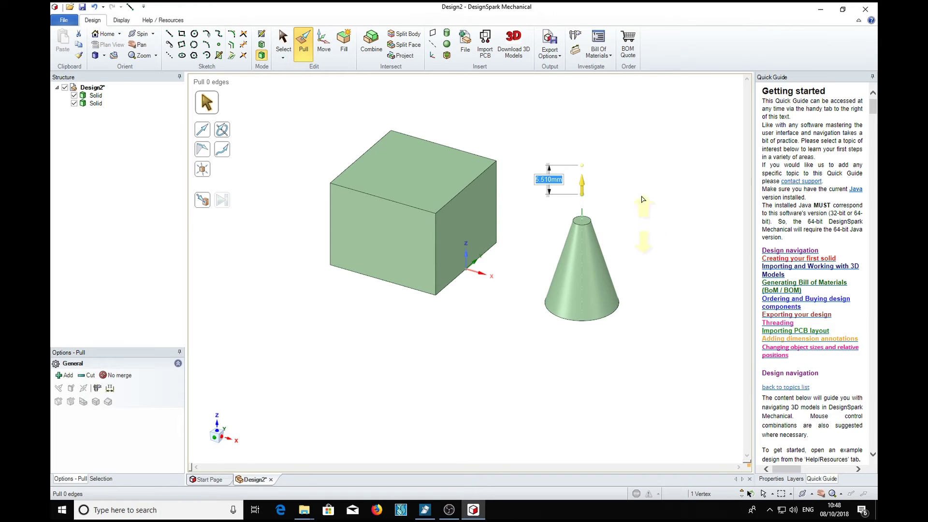
click(688, 243)
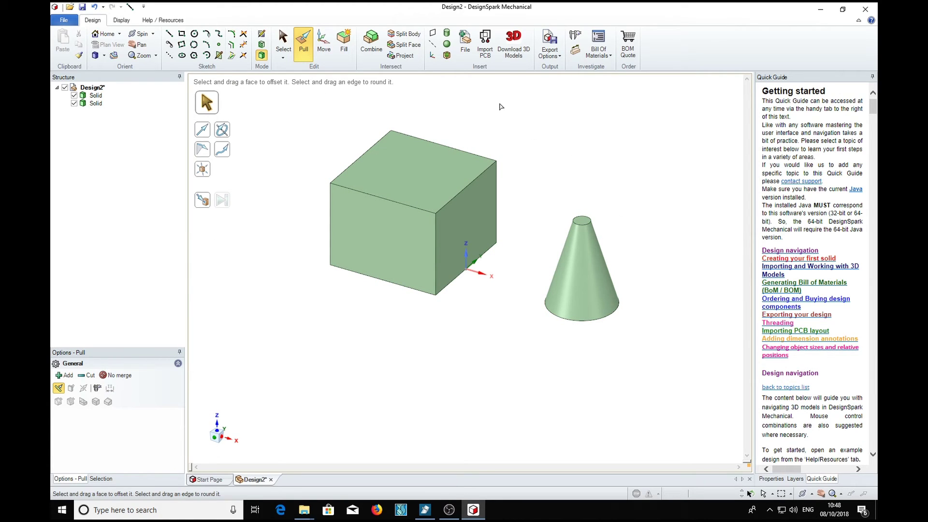
Move the cone by its base centre up to the box's top face and slide it onto the box
click(324, 43)
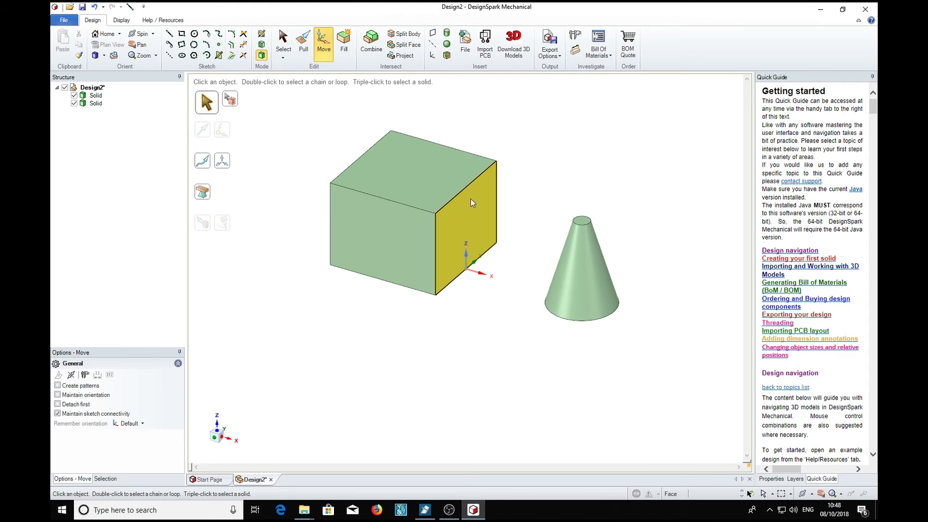
middle_drag(581, 382, 583, 302)
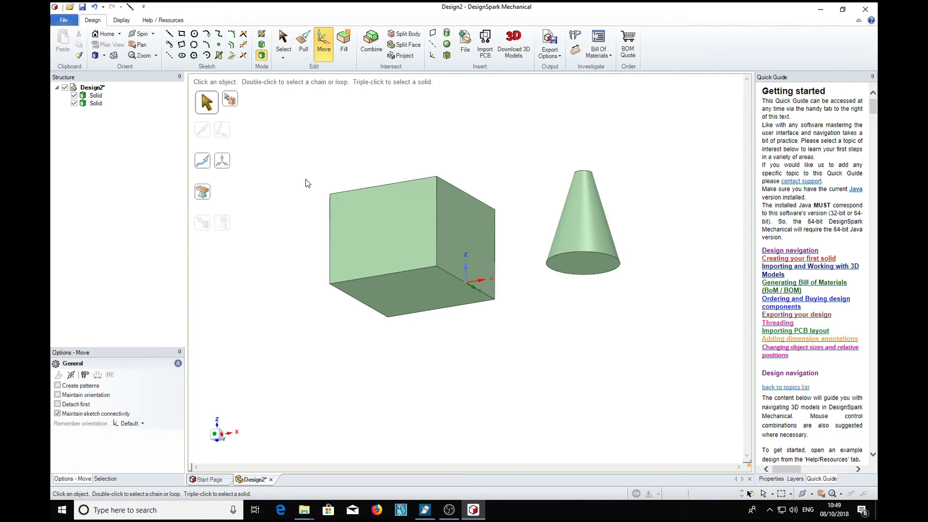
click(96, 103)
drag(583, 221, 583, 263)
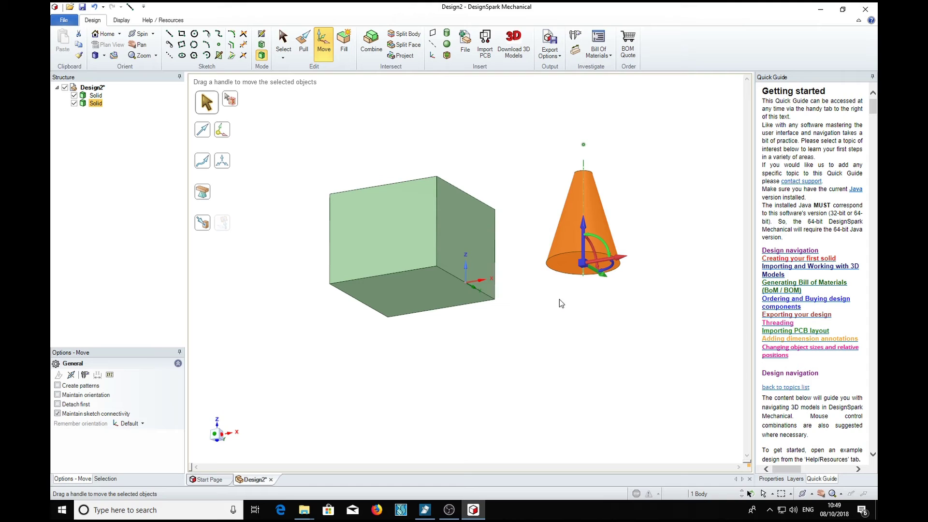
click(204, 225)
middle_drag(535, 317, 543, 404)
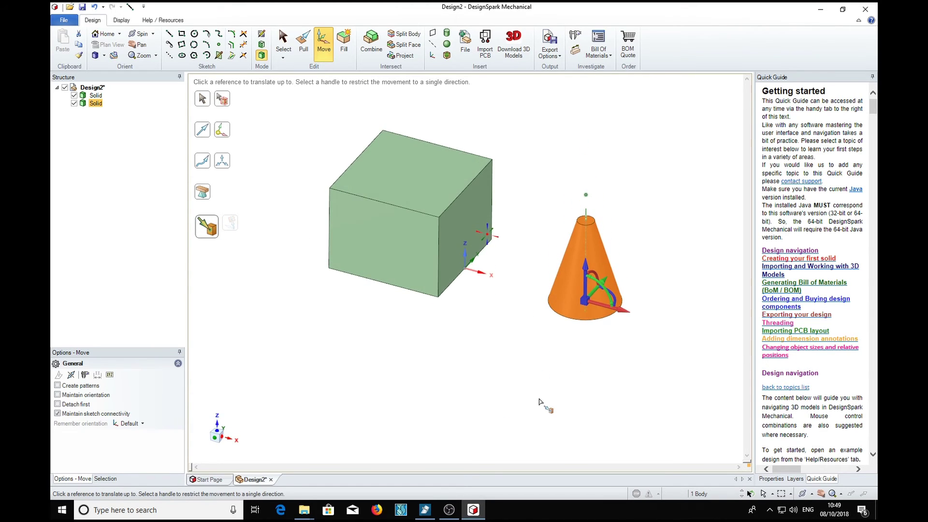
click(410, 174)
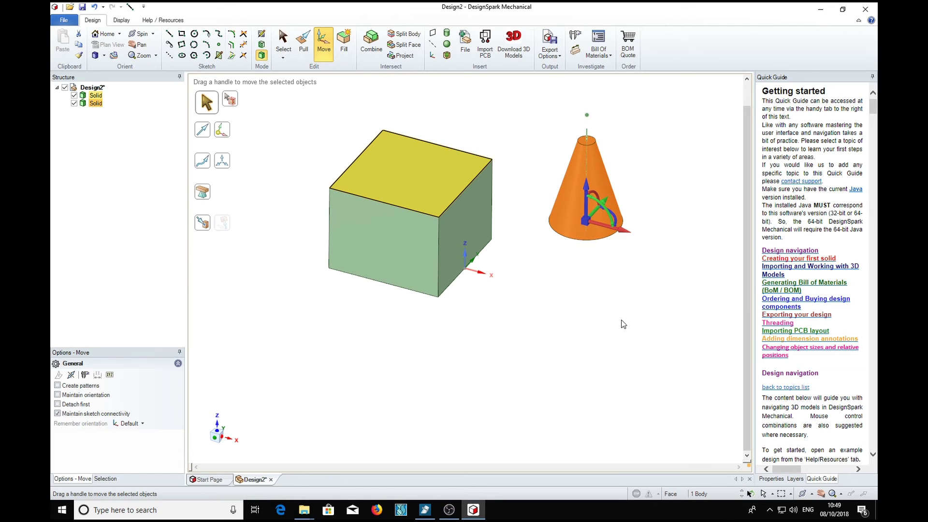
drag(630, 233, 441, 214)
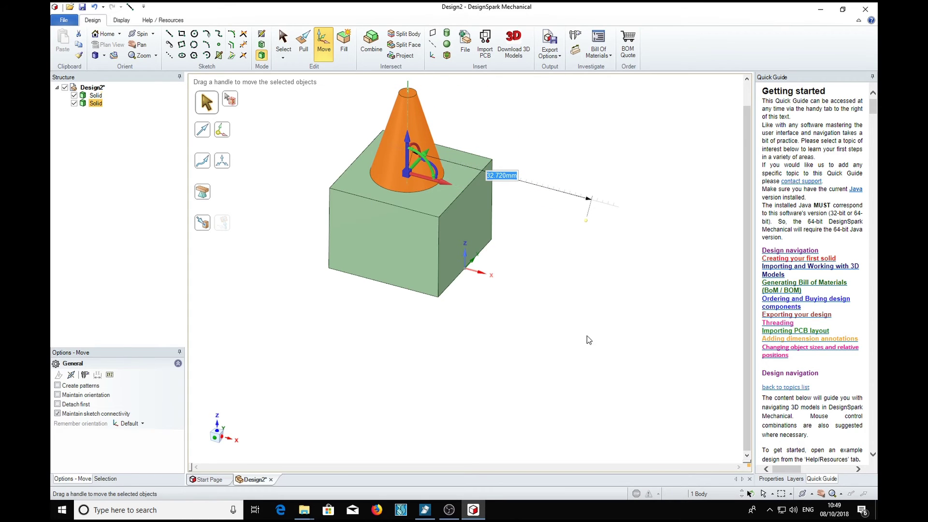
mouse_move(633, 330)
middle_down()
mouse_move(636, 248)
mouse_move(635, 323)
middle_up()
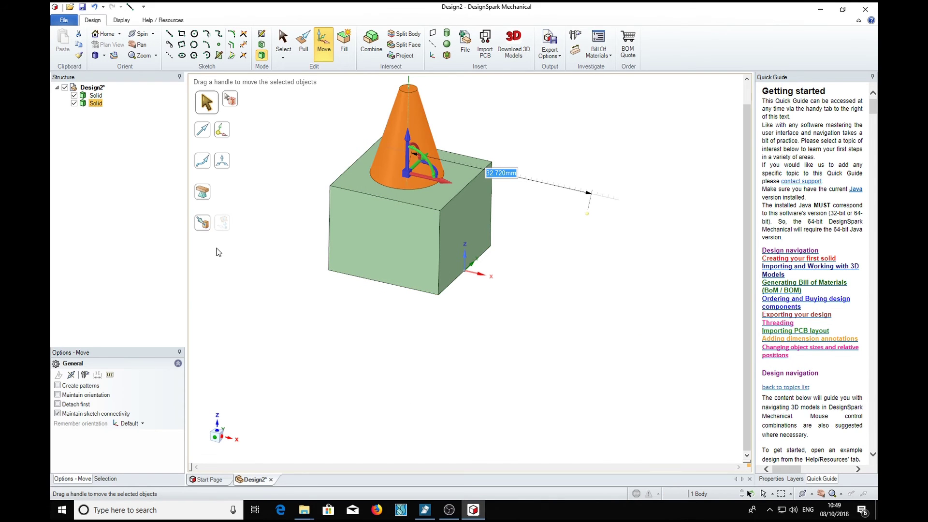
Combine the cone and box solids into one body, then orbit to inspect it
ctrl+click(95, 96)
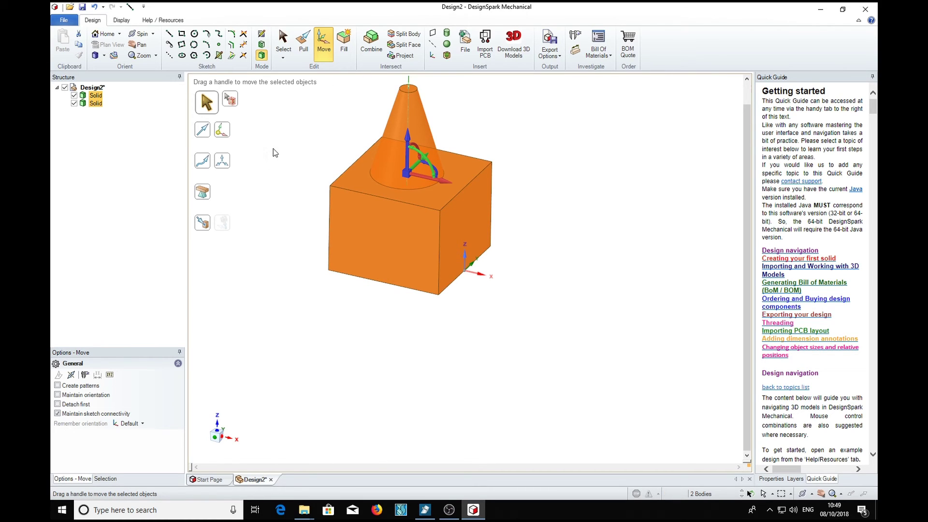
click(372, 39)
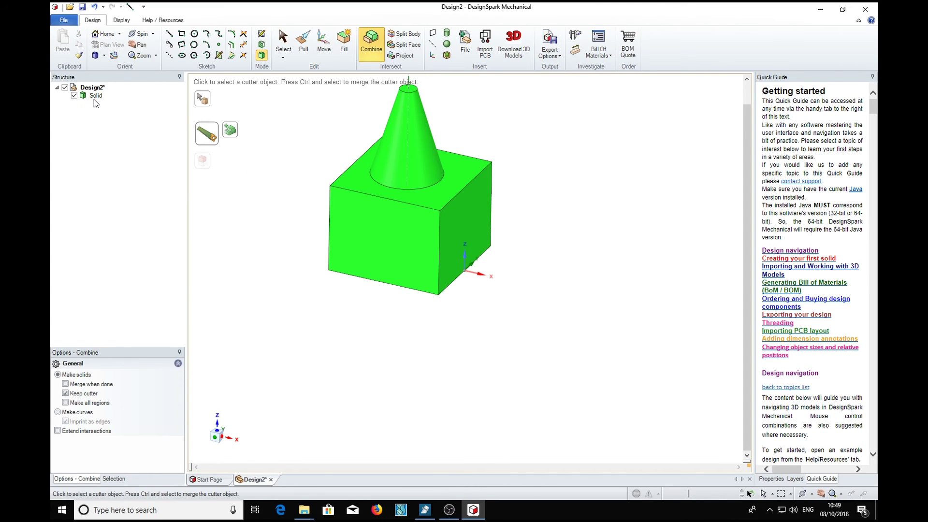
click(274, 270)
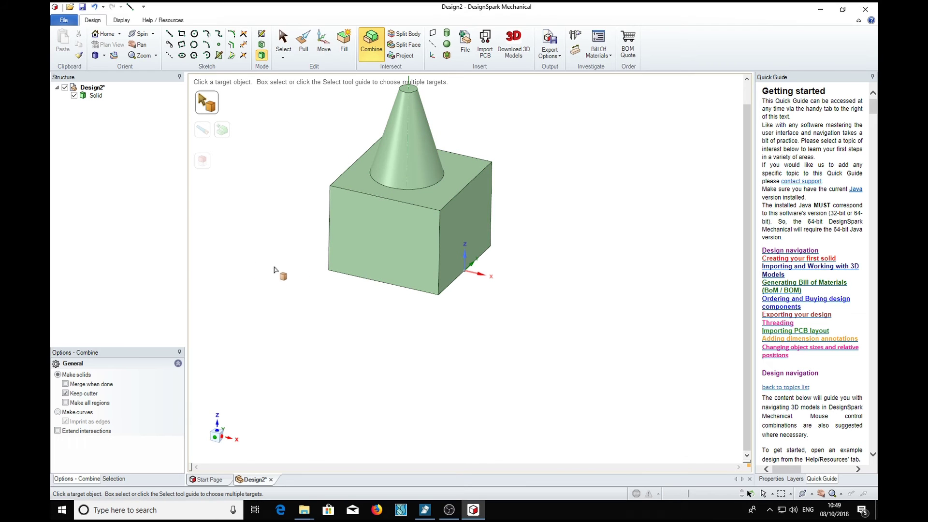
middle_drag(549, 141, 599, 210)
middle_drag(585, 148, 557, 318)
middle_drag(577, 182, 534, 150)
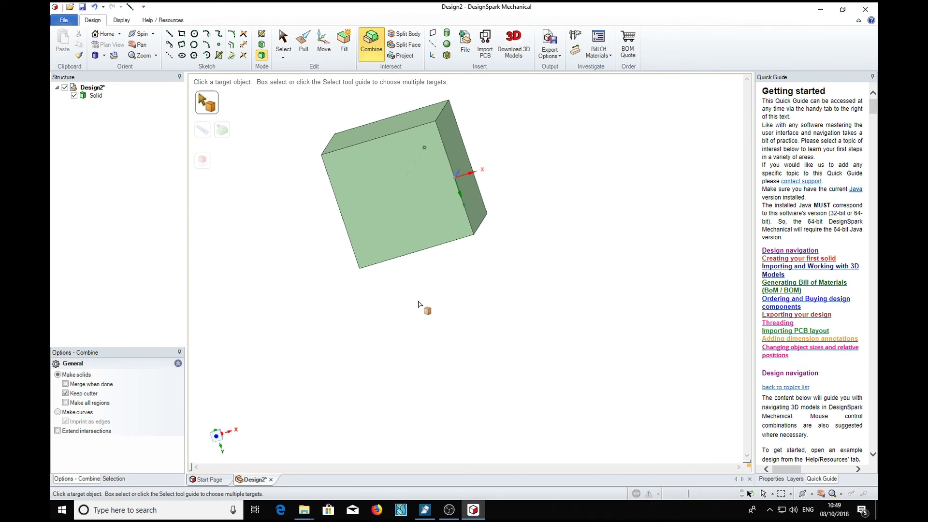
Shell the block with 1 mm walls, removing its front face, and orbit to inspect
key(Escape)
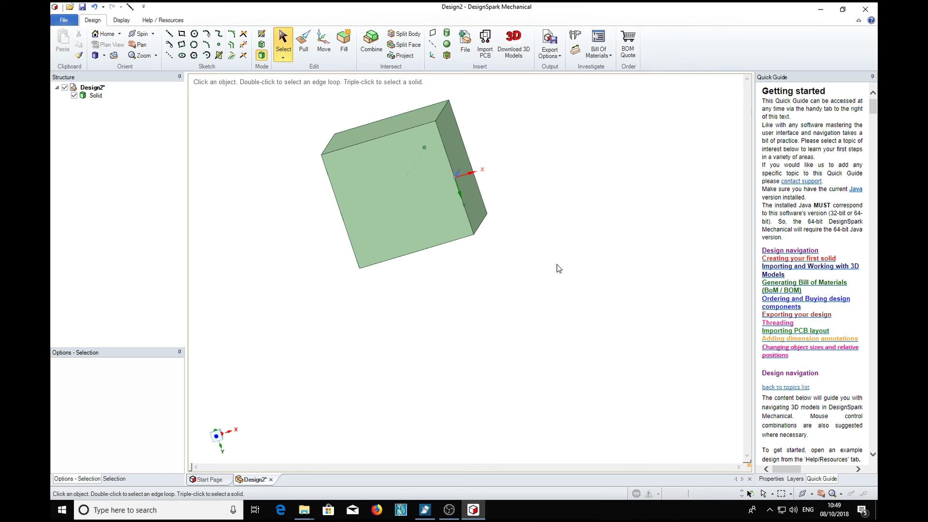
click(447, 55)
click(393, 222)
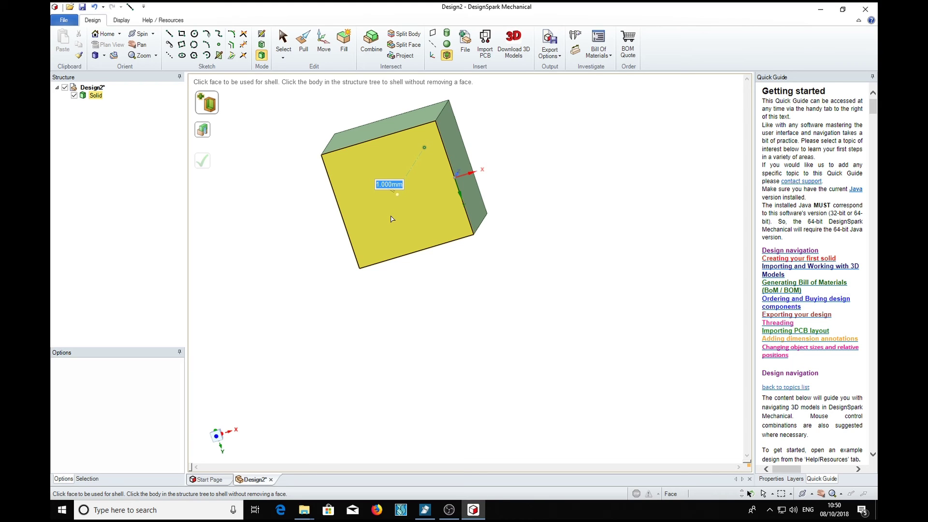
key(Return)
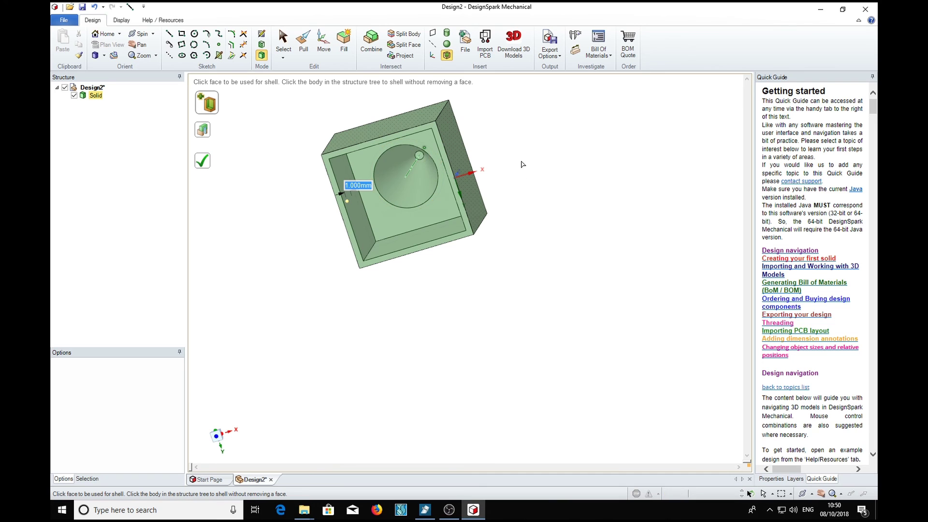
mouse_move(532, 195)
middle_down()
mouse_move(539, 165)
mouse_move(569, 172)
mouse_move(595, 210)
mouse_move(555, 234)
mouse_move(543, 129)
mouse_move(543, 172)
mouse_move(594, 264)
mouse_move(574, 176)
mouse_move(545, 187)
mouse_move(564, 281)
mouse_move(554, 162)
middle_up()
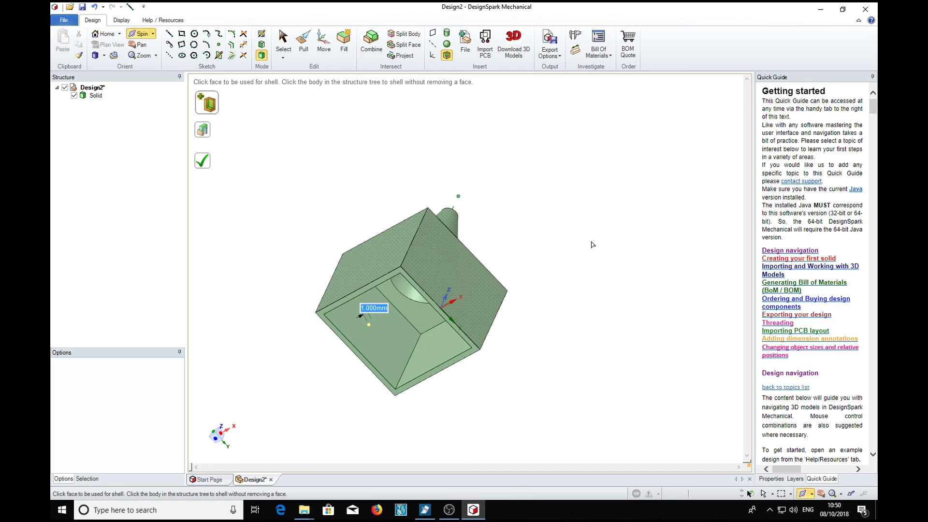